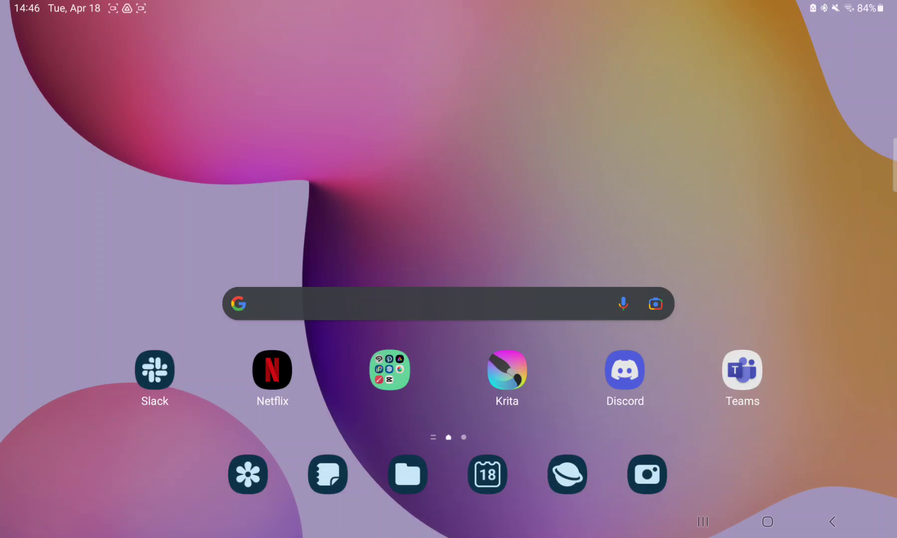
Step: Launch Krita and open the Layers docker's list of addable layer types
{"action": "left_click", "coordinate": [507, 371]}
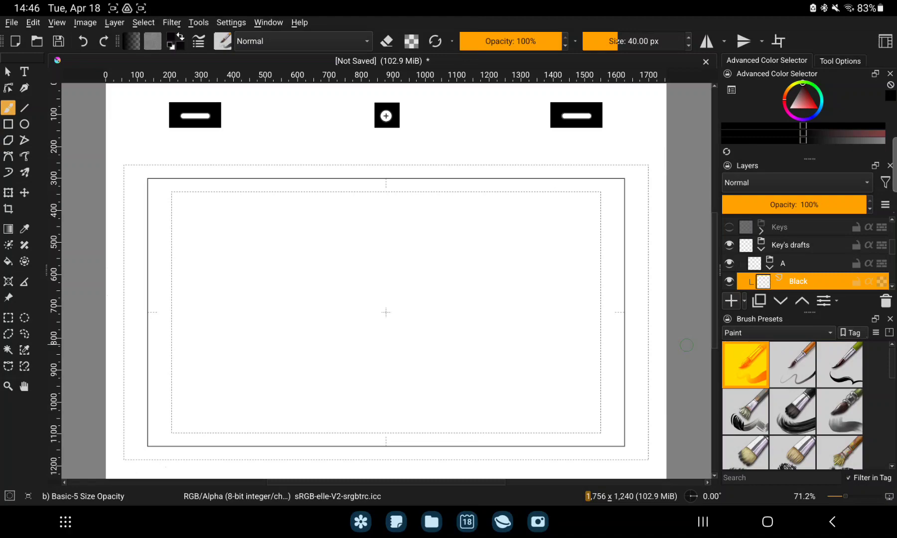
{"action": "left_click", "coordinate": [744, 302]}
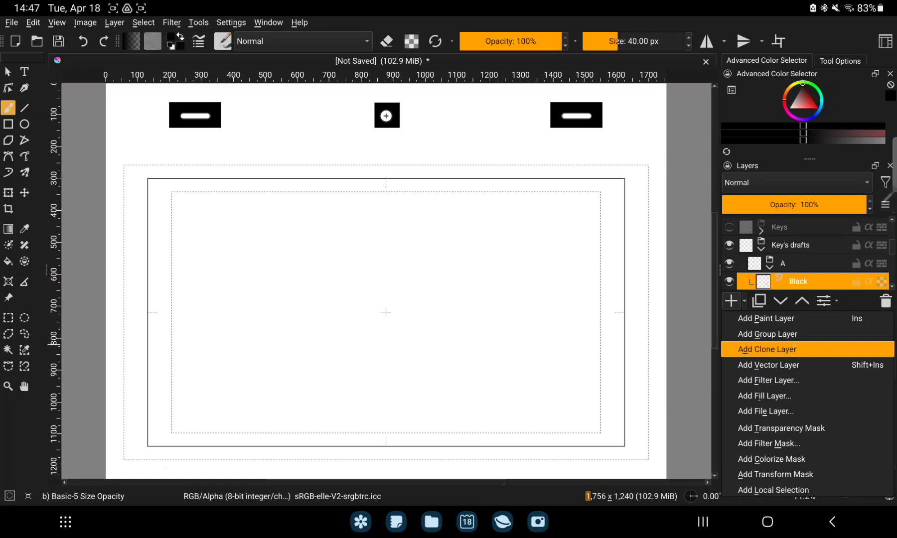
Step: Add Clone Layer 1, try painting on it, then return to the home screen
{"action": "left_click", "coordinate": [767, 349]}
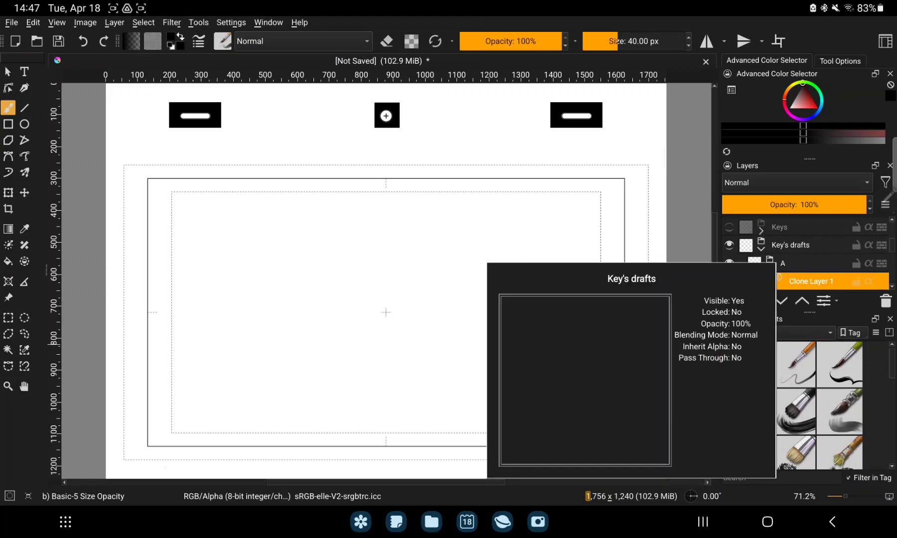
{"action": "left_click", "coordinate": [692, 219]}
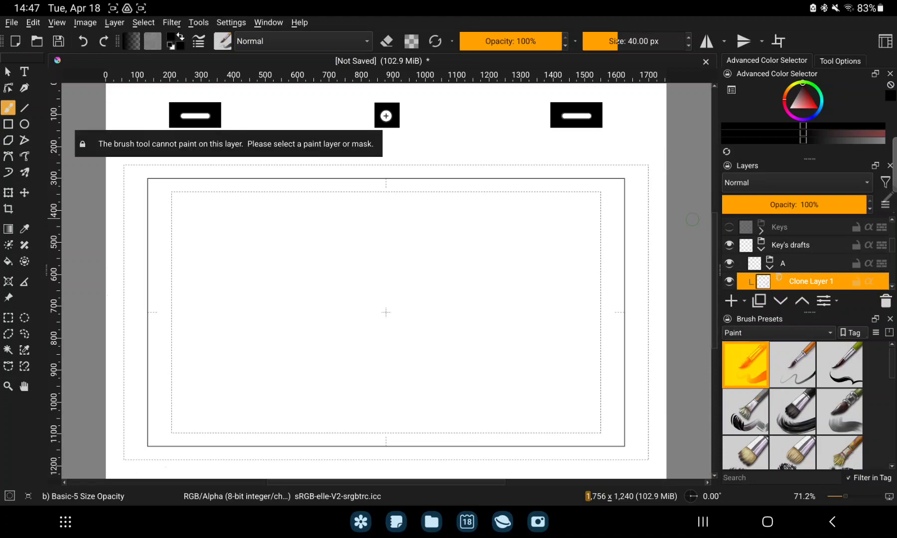
{"action": "left_click", "coordinate": [768, 522]}
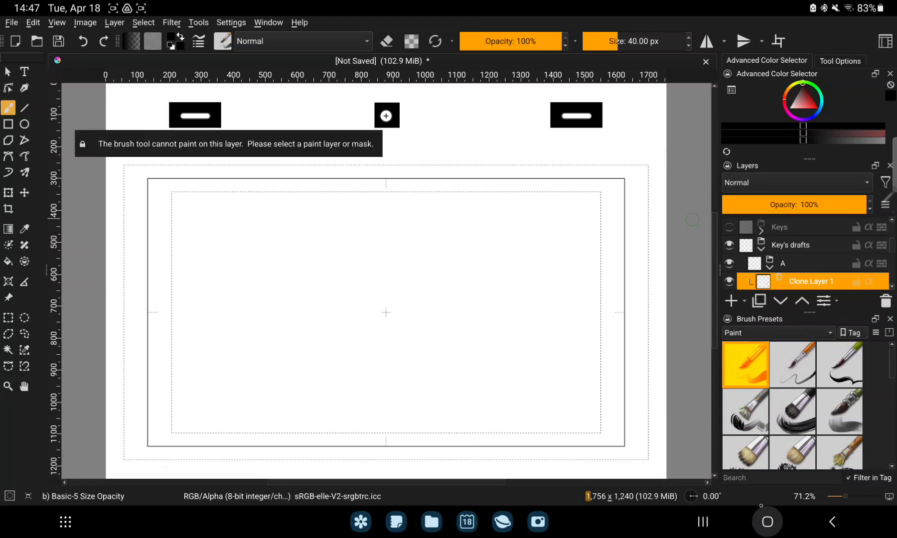